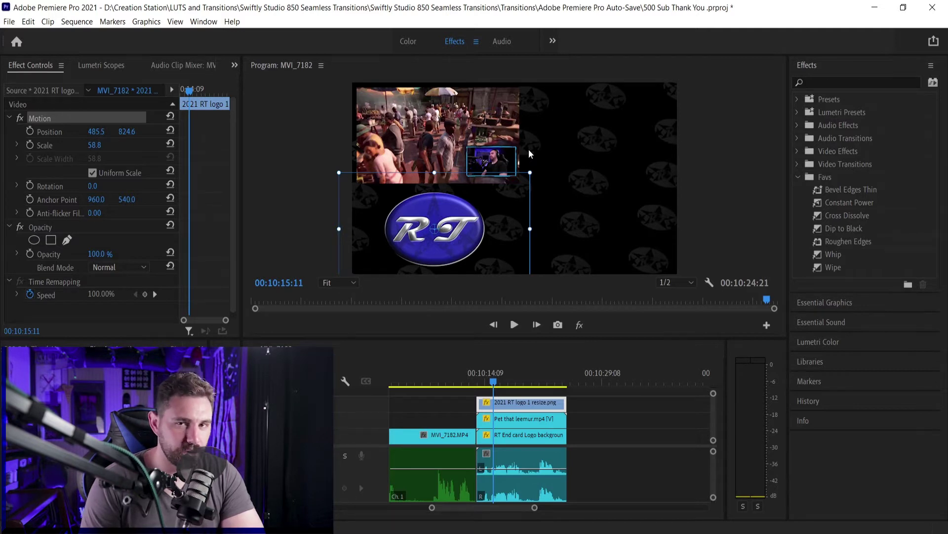
- Apply the Bevel Edges Thin preset to the Pet that leemur.mp4 clip
{"action": "left_click", "coordinate": [797, 99]}
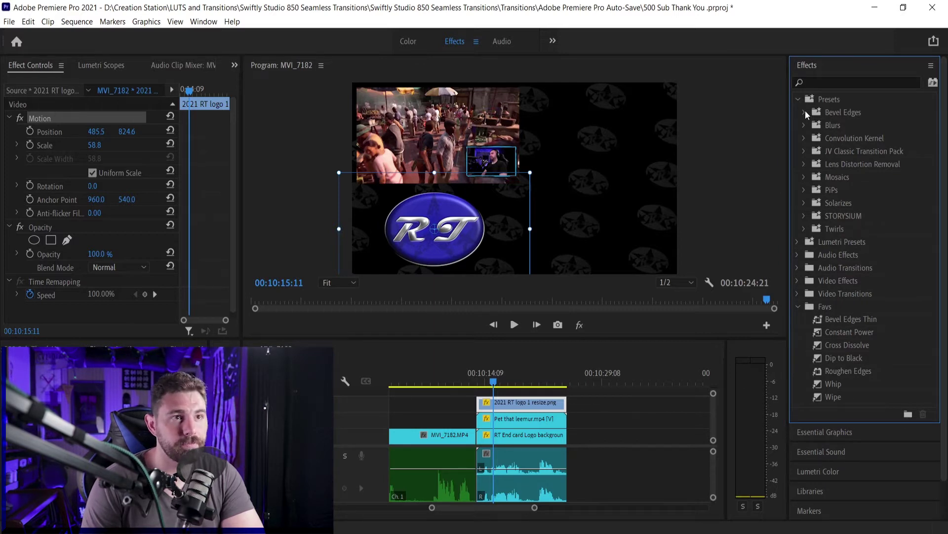
{"action": "left_click", "coordinate": [804, 112]}
{"action": "left_click", "coordinate": [840, 138]}
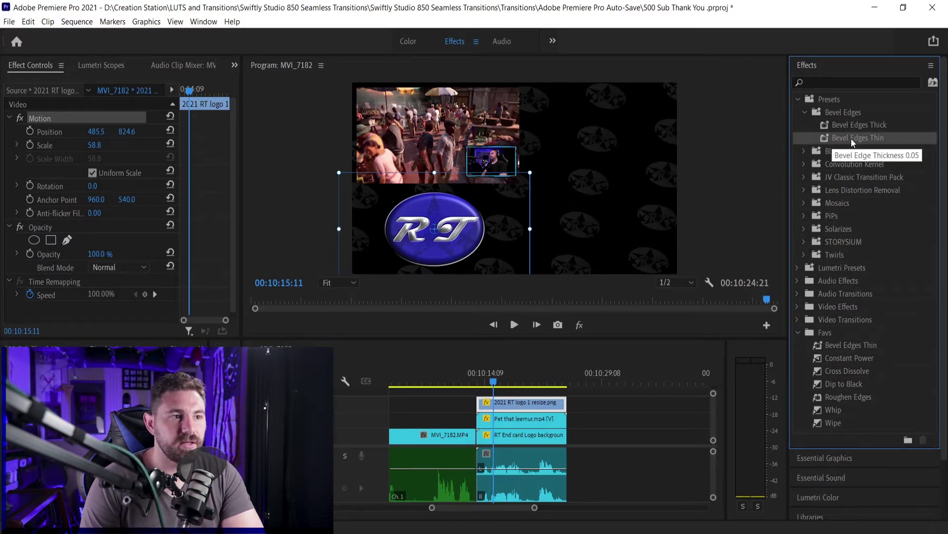
{"action": "left_click_drag", "start_coordinate": [567, 367], "coordinate": [518, 420]}
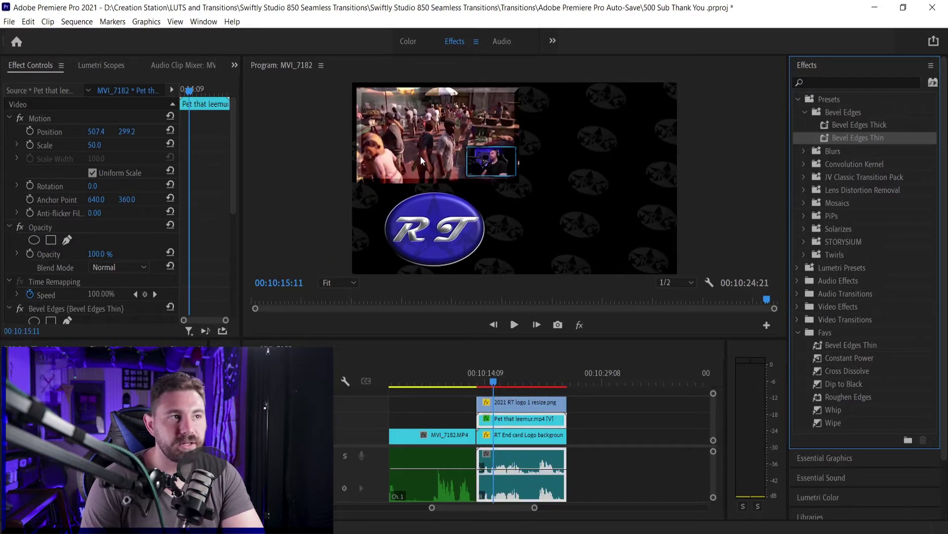
{"action": "scroll", "coordinate": [111, 263], "scroll_direction": "down", "scroll_amount": 3}
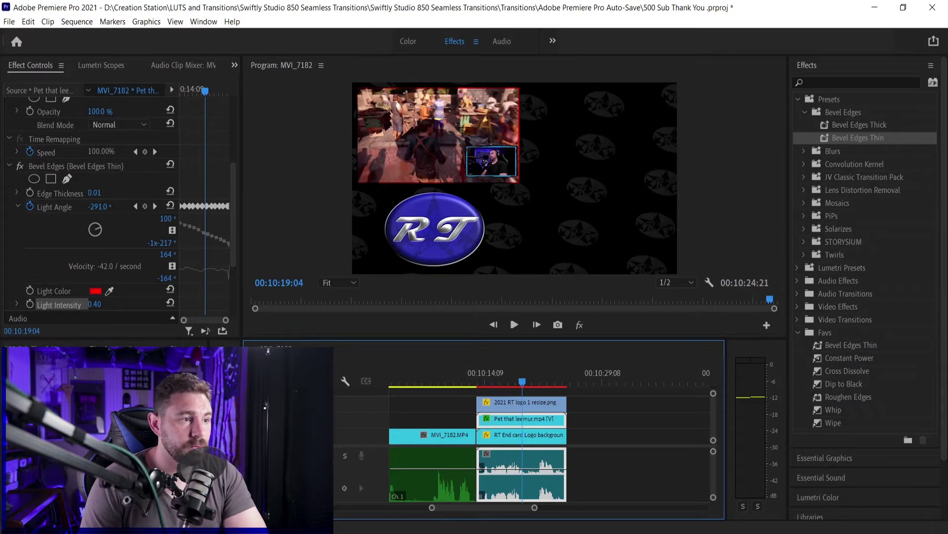
- Play the end card section from near its start to preview the animated border
{"action": "left_click", "coordinate": [479, 383]}
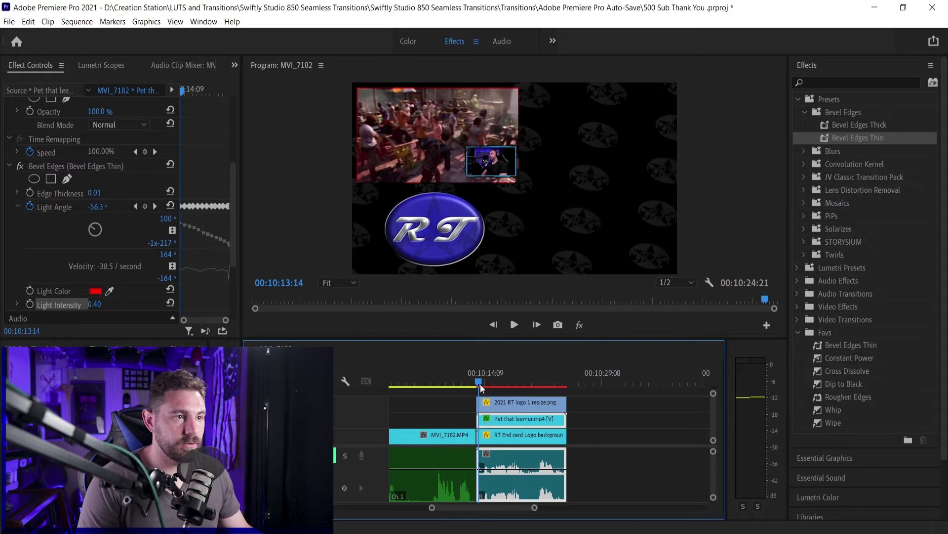
{"action": "key", "text": "space"}
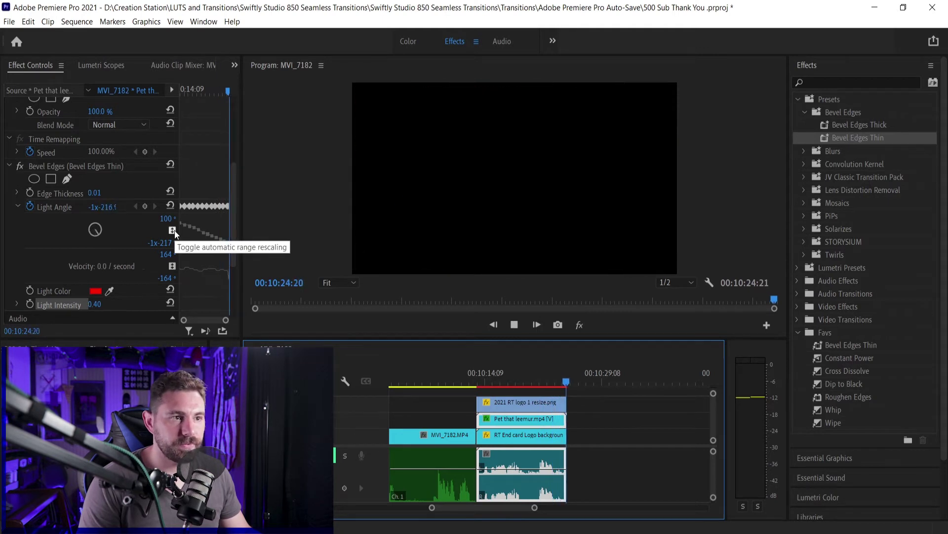
{"action": "left_click", "coordinate": [489, 421]}
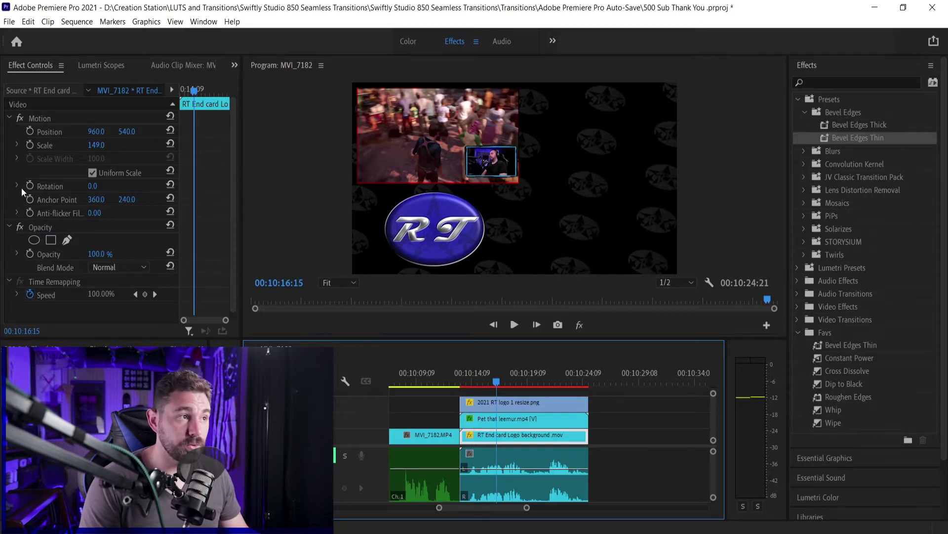
- Save the Bevel Edges effect of the Pet that leemur.mp4 clip as a preset named "Annimated Boarder"
{"action": "scroll", "coordinate": [201, 235], "scroll_direction": "down", "scroll_amount": 1}
{"action": "left_click", "coordinate": [500, 419]}
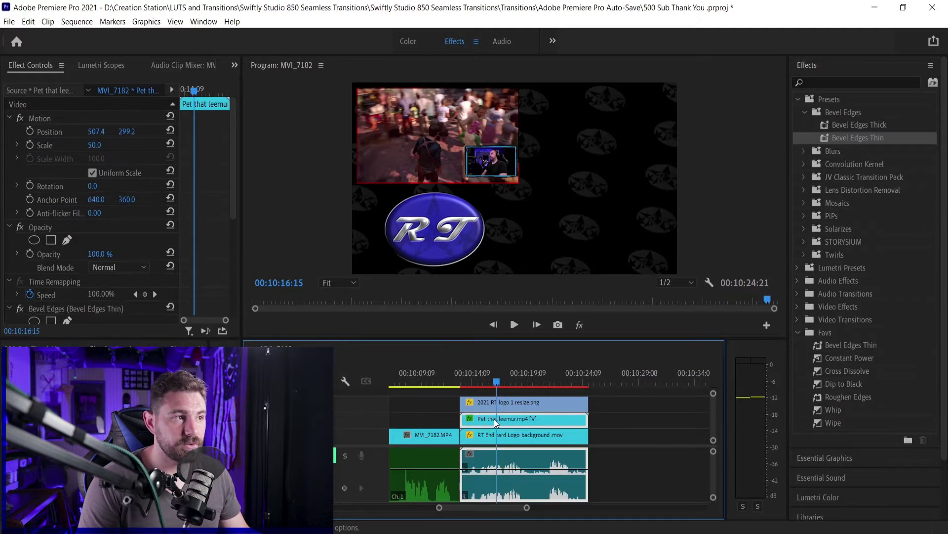
{"action": "scroll", "coordinate": [189, 253], "scroll_direction": "down", "scroll_amount": 5}
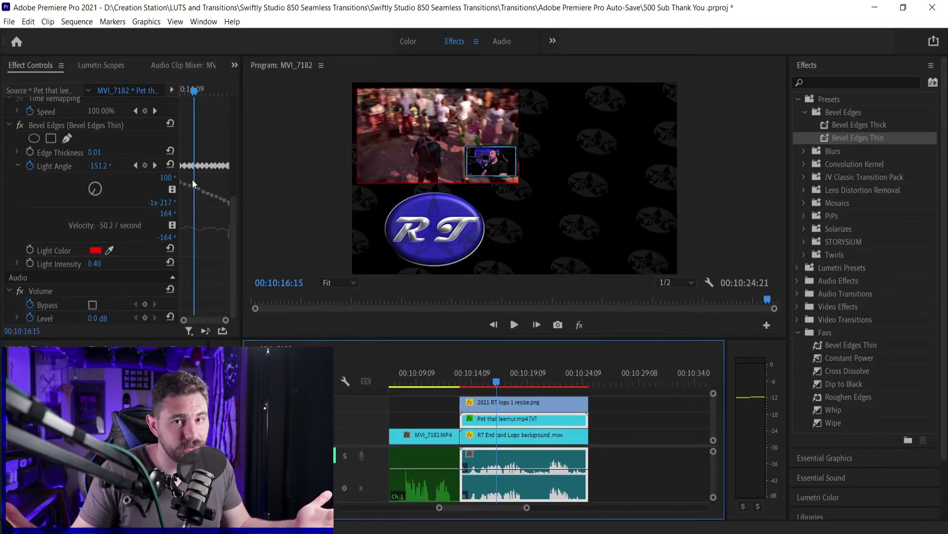
{"action": "left_click", "coordinate": [46, 194]}
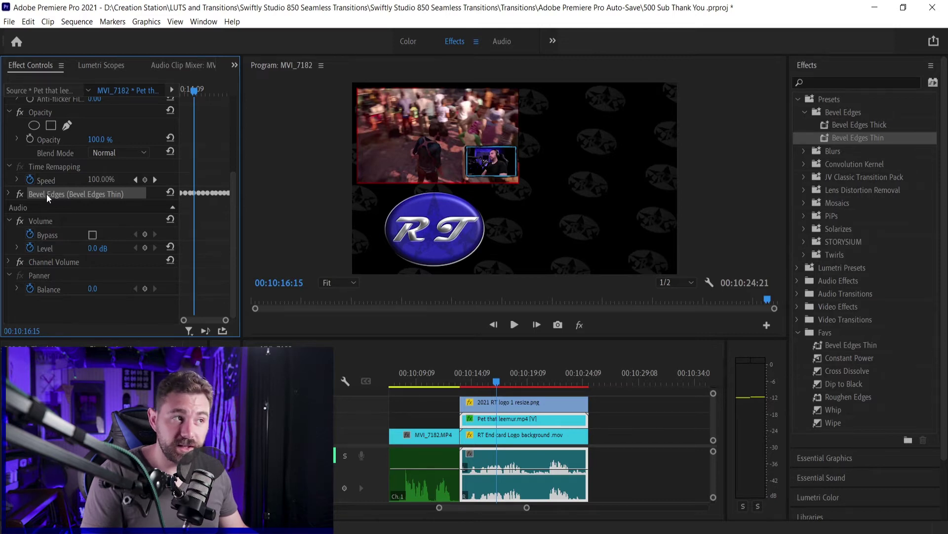
{"action": "right_click", "coordinate": [46, 194]}
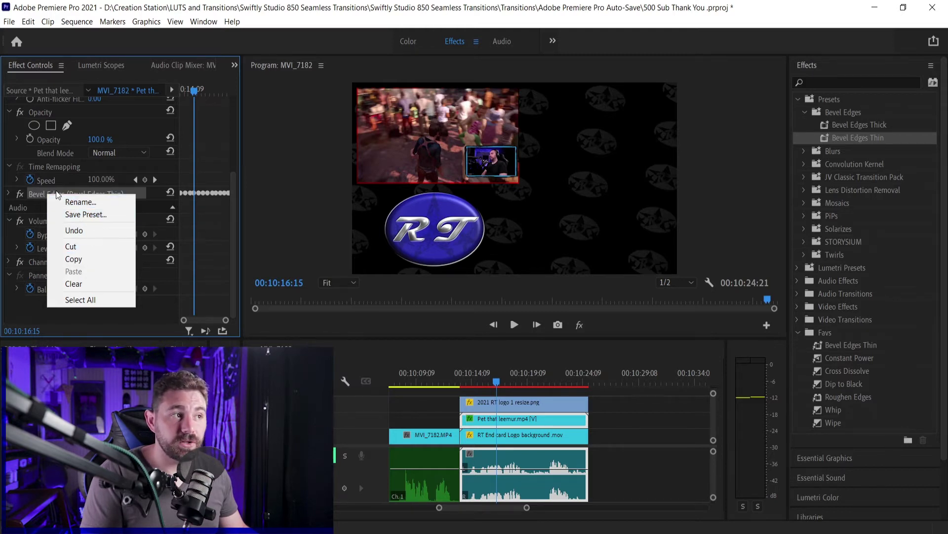
{"action": "left_click", "coordinate": [71, 214]}
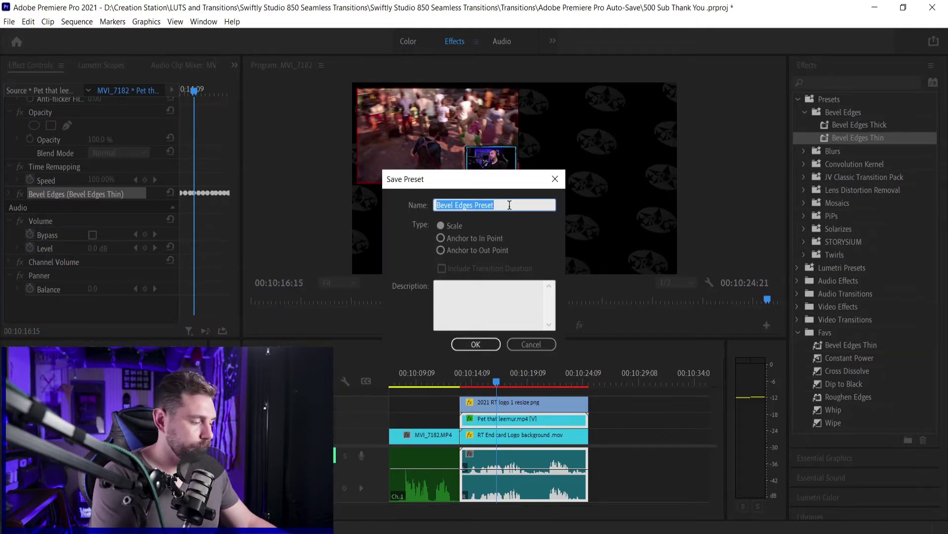
{"action": "type", "text": "Anni"}
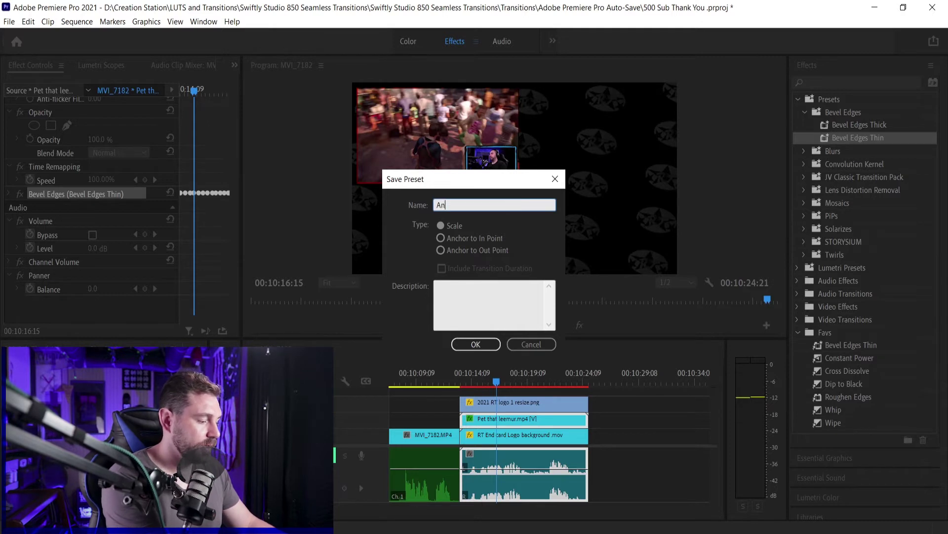
{"action": "key", "text": "BackSpace"}
{"action": "key", "text": "BackSpace"}
{"action": "type", "text": "imated "}
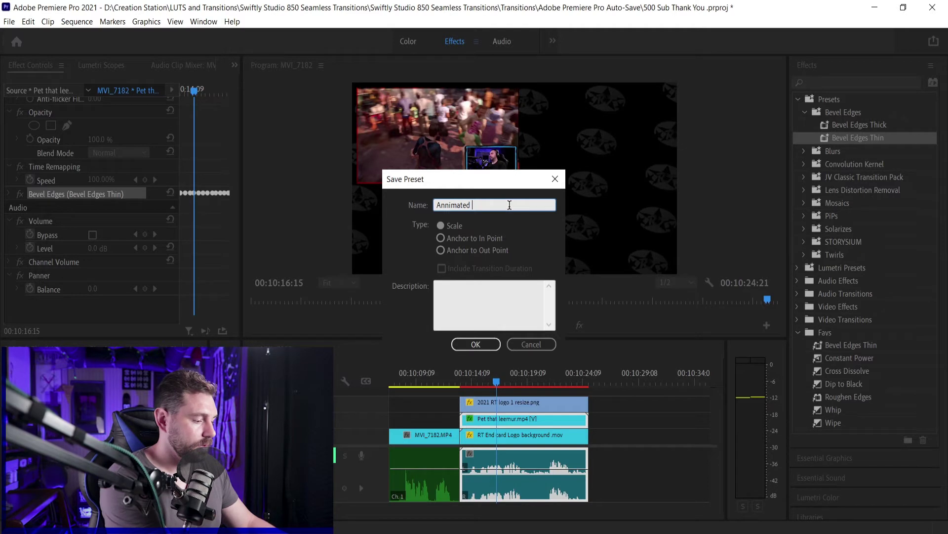
{"action": "type", "text": "Boarder"}
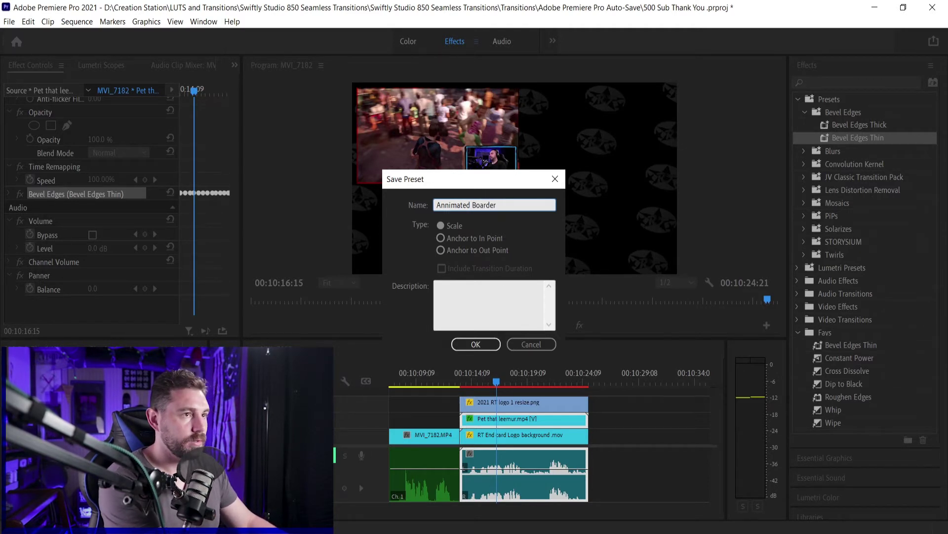
{"action": "key", "text": "Return"}
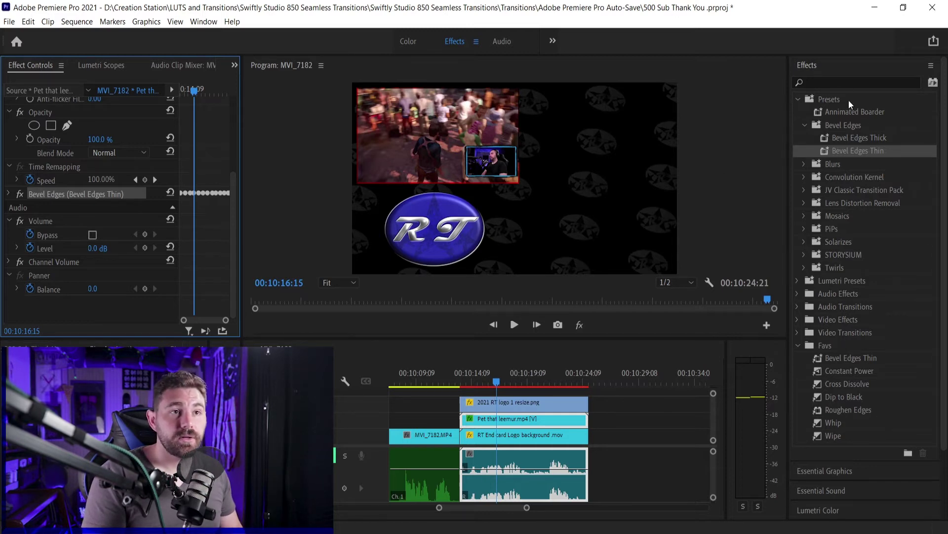
- Collapse the Bevel Edges presets and apply the Fast Blur In preset to the Pet that leemur.mp4 clip
{"action": "left_click", "coordinate": [801, 99]}
{"action": "left_click", "coordinate": [800, 99]}
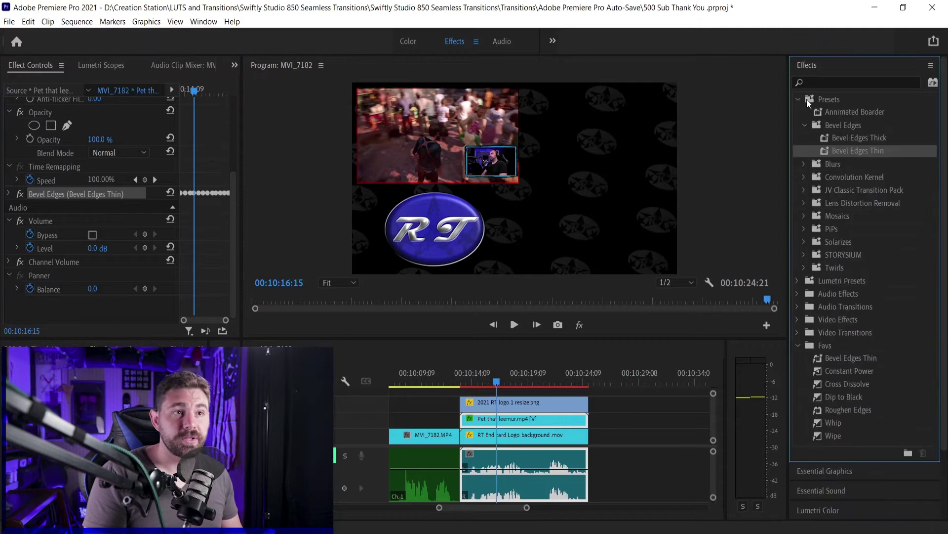
{"action": "left_click", "coordinate": [806, 124]}
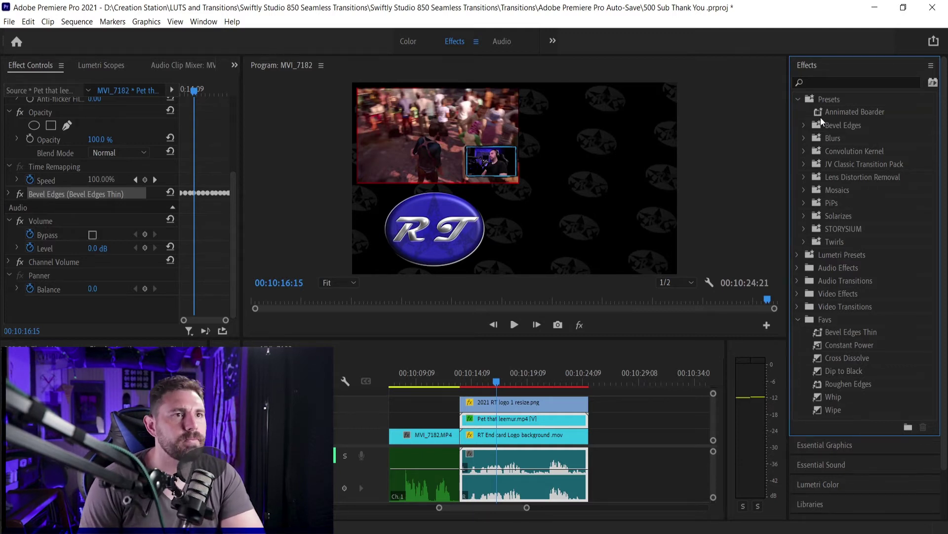
{"action": "left_click", "coordinate": [804, 138]}
{"action": "left_click_drag", "start_coordinate": [849, 151], "coordinate": [13, 207]}
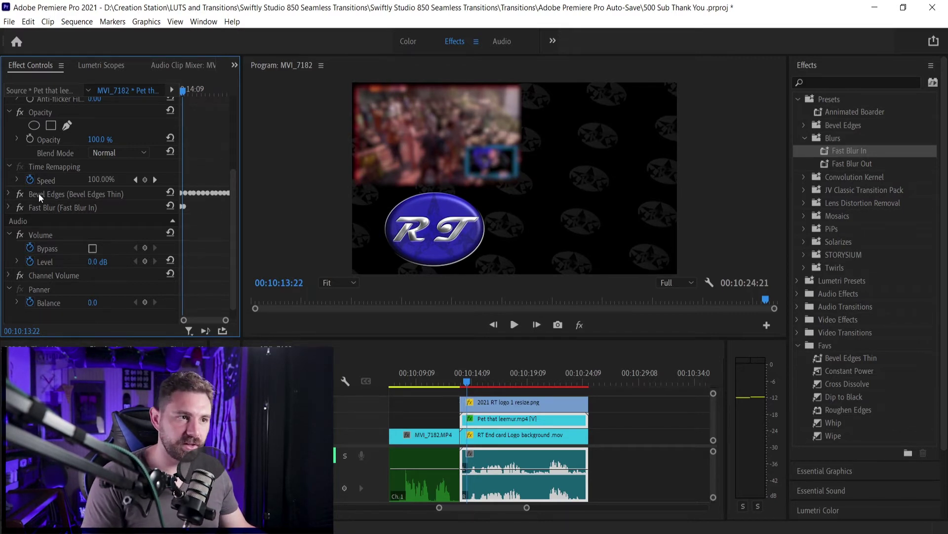
- Select the Pet that leemur.mp4 and RT End card Logo background clips together, and clear the selection
{"action": "left_click", "coordinate": [493, 432]}
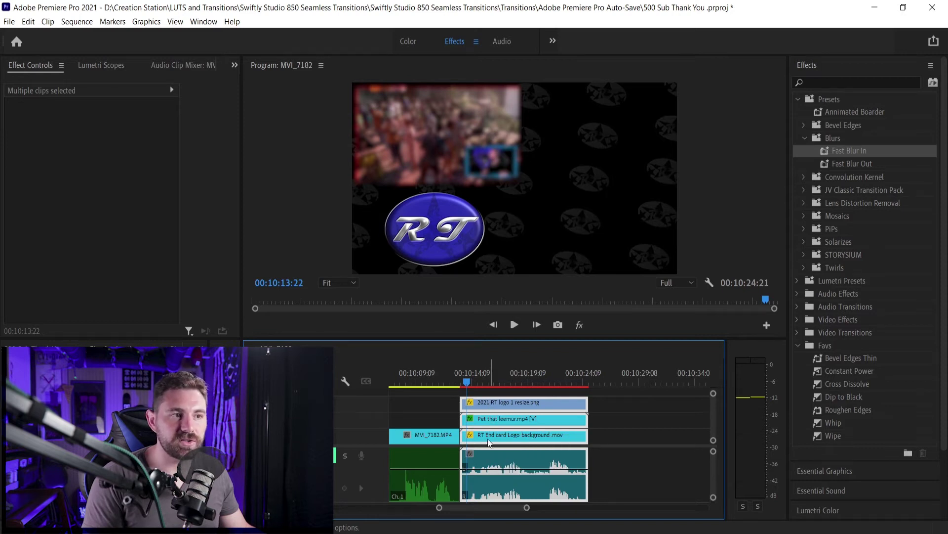
{"action": "left_click", "coordinate": [610, 431]}
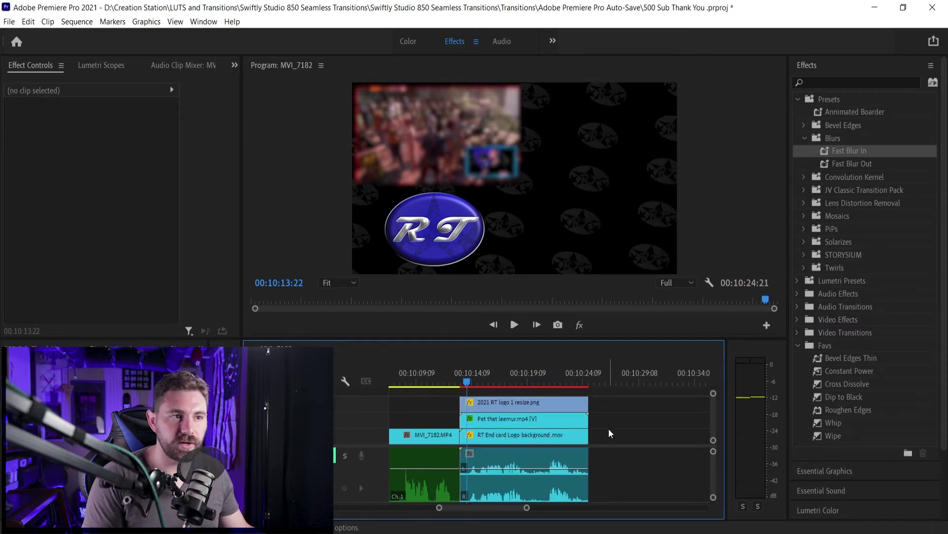
{"action": "left_click", "coordinate": [537, 419]}
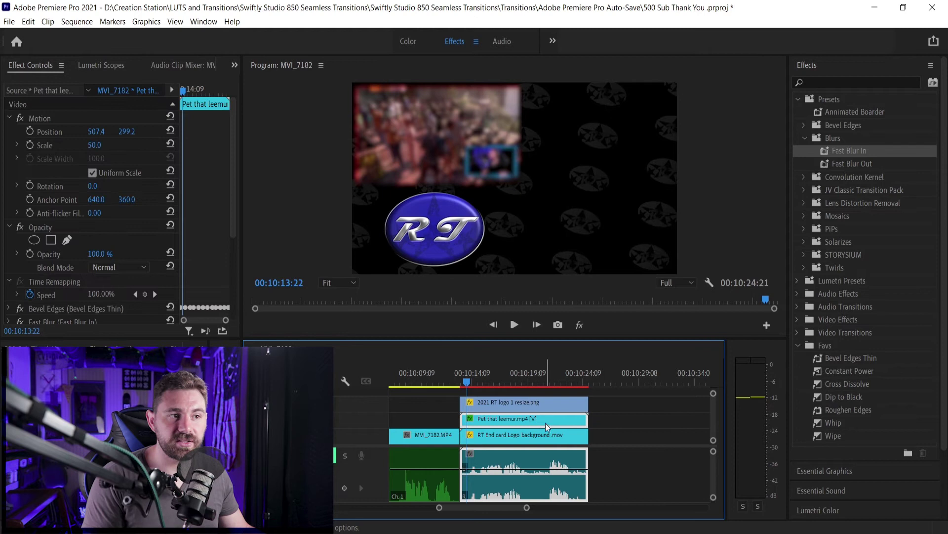
{"action": "left_click", "coordinate": [506, 435], "text": "shift"}
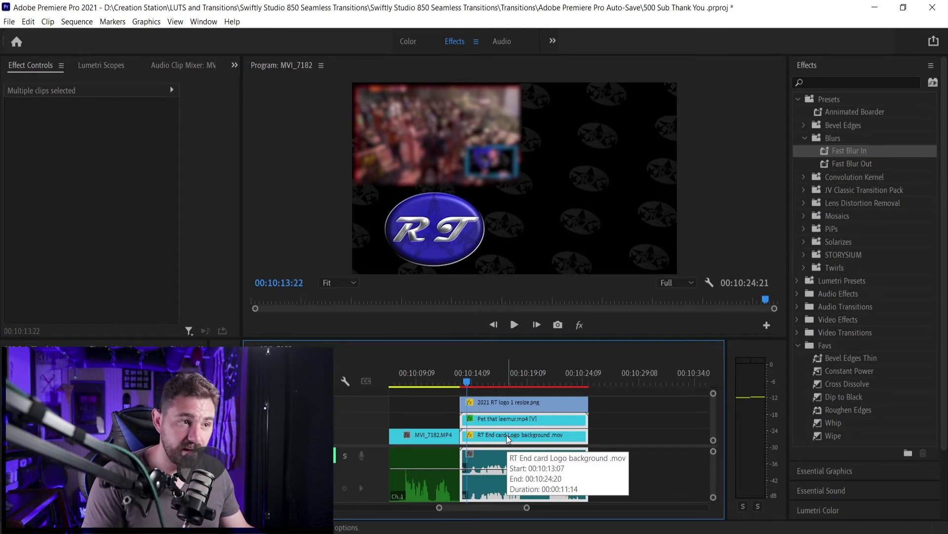
{"action": "left_click", "coordinate": [616, 424]}
- Save the Bevel Edges and Fast Blur effects of the Pet that leemur.mp4 clip together as a preset named "Blur in Annimated boarder"
{"action": "left_click", "coordinate": [528, 421]}
{"action": "scroll", "coordinate": [201, 272], "scroll_direction": "down", "scroll_amount": 5}
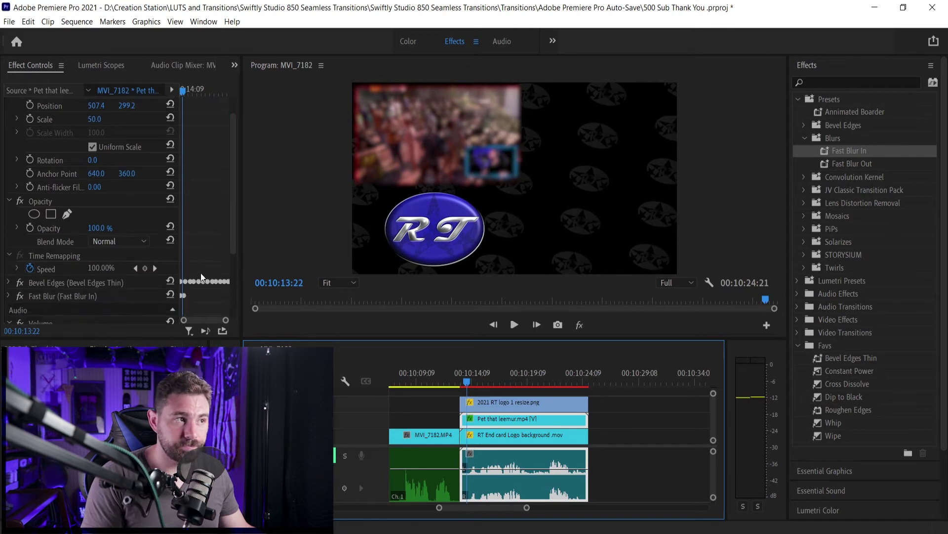
{"action": "left_click", "coordinate": [93, 180]}
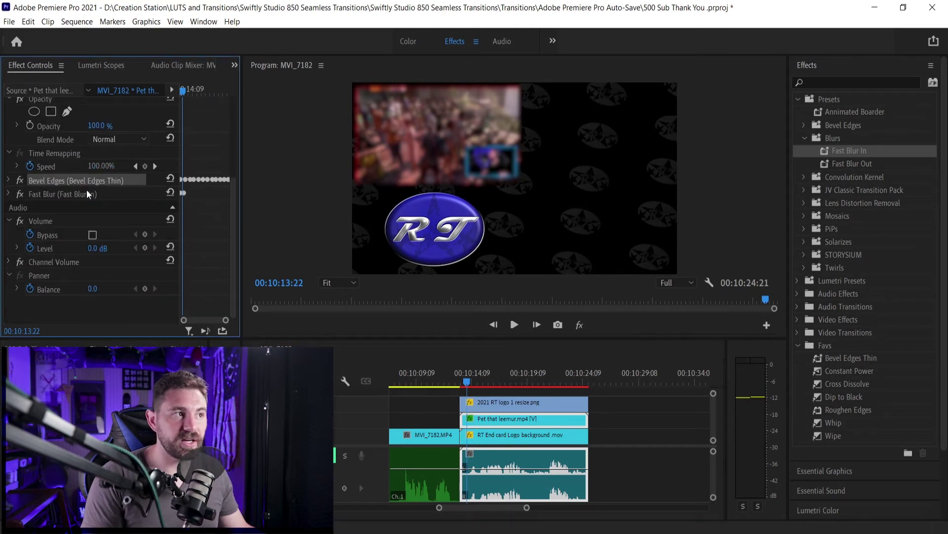
{"action": "left_click", "coordinate": [63, 194]}
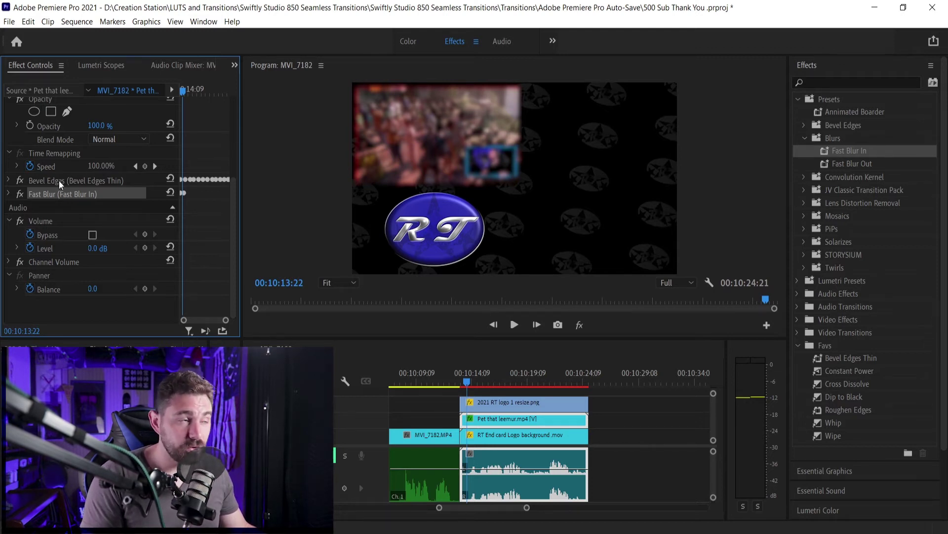
{"action": "left_click", "coordinate": [59, 179], "text": "ctrl"}
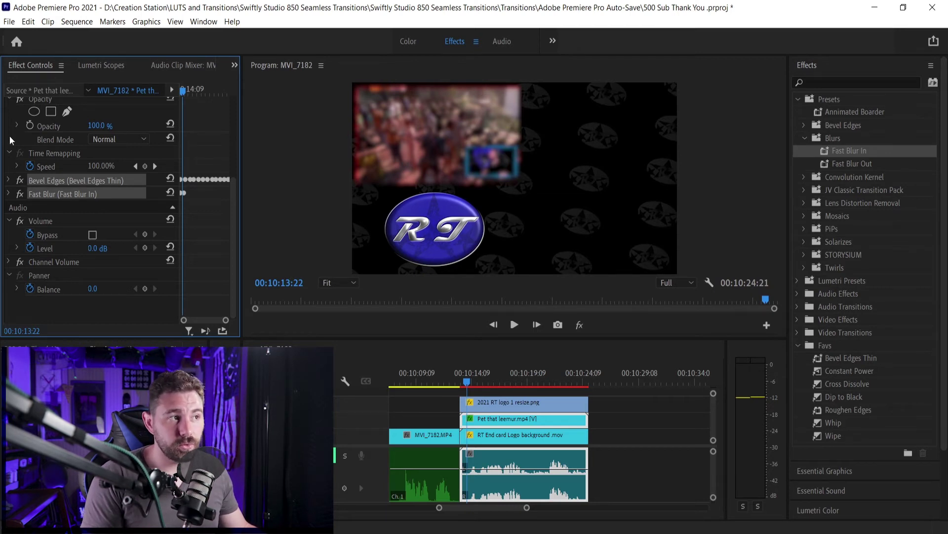
{"action": "left_click", "coordinate": [63, 181]}
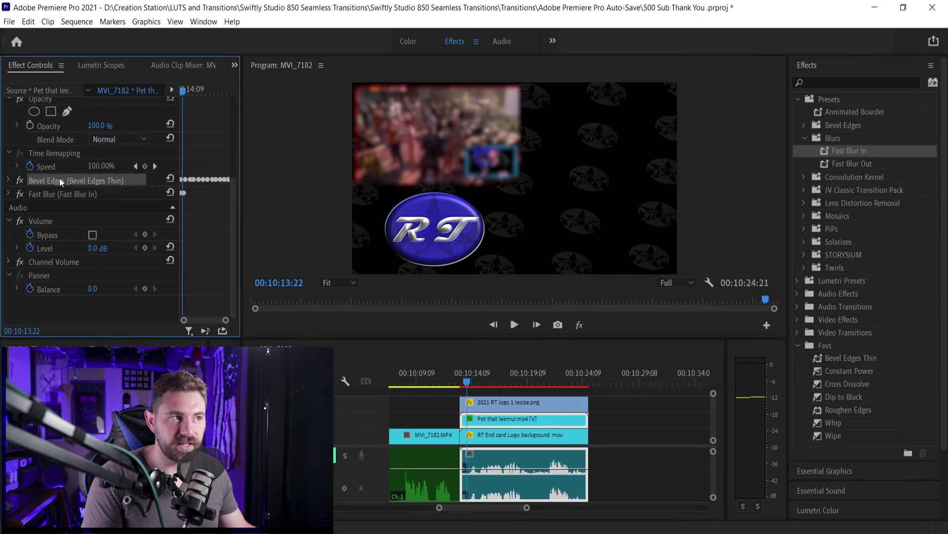
{"action": "left_click", "coordinate": [66, 192], "text": "ctrl"}
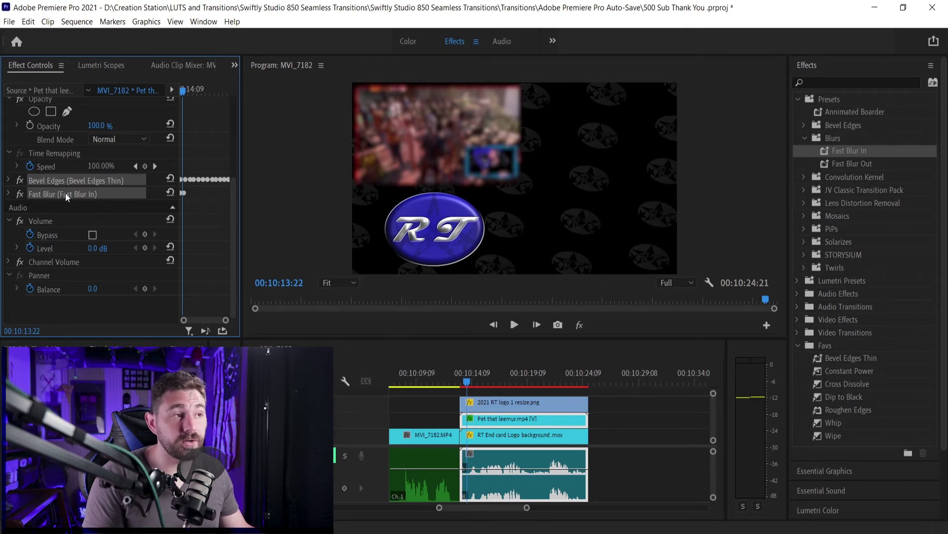
{"action": "right_click", "coordinate": [65, 193]}
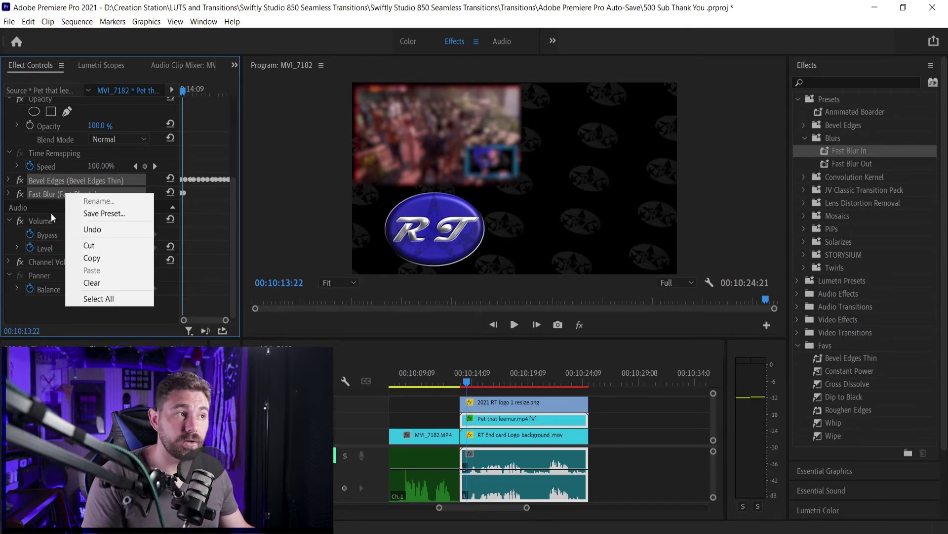
{"action": "left_click", "coordinate": [98, 212]}
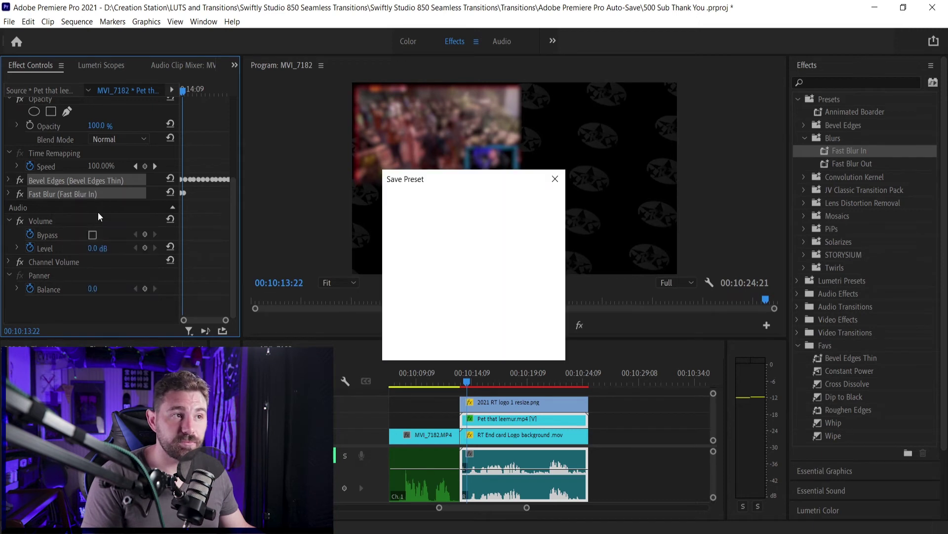
{"action": "type", "text": "Bl"}
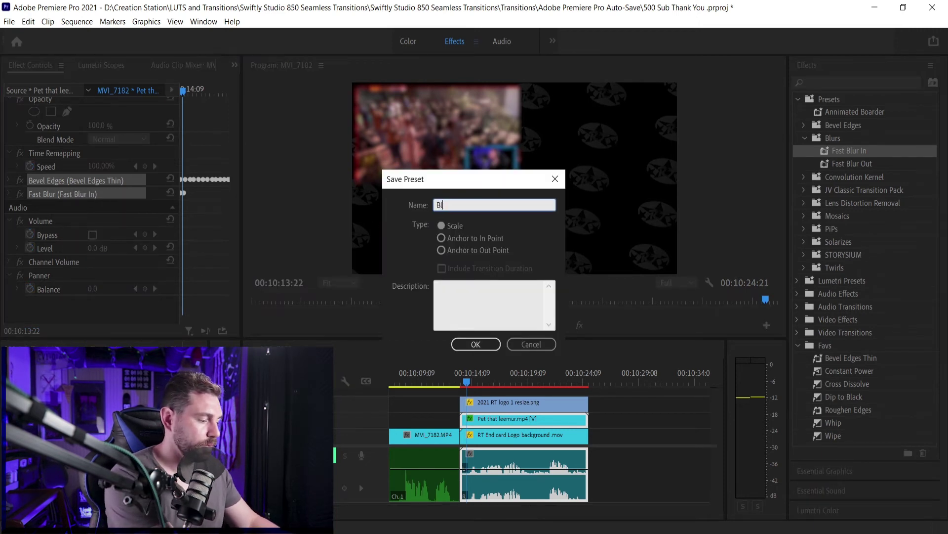
{"action": "type", "text": "ur in "}
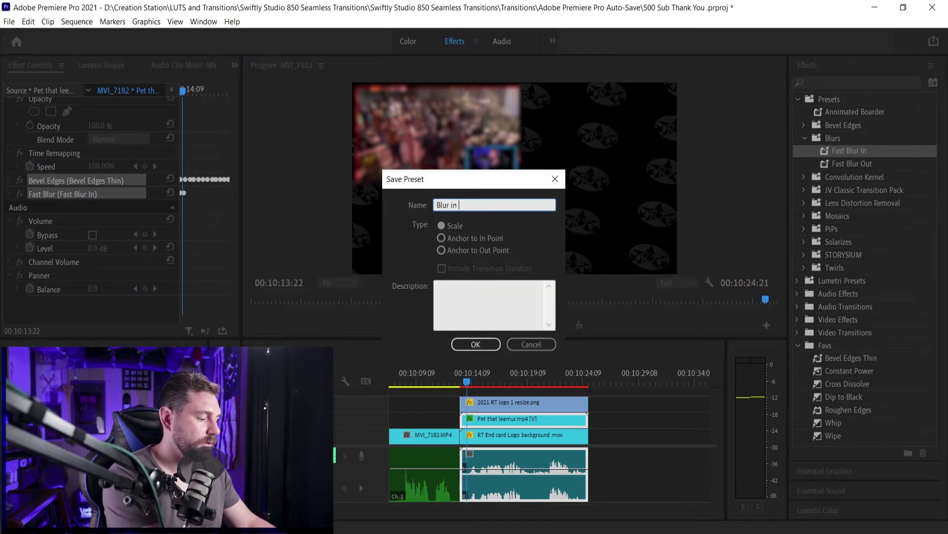
{"action": "type", "text": "Annim"}
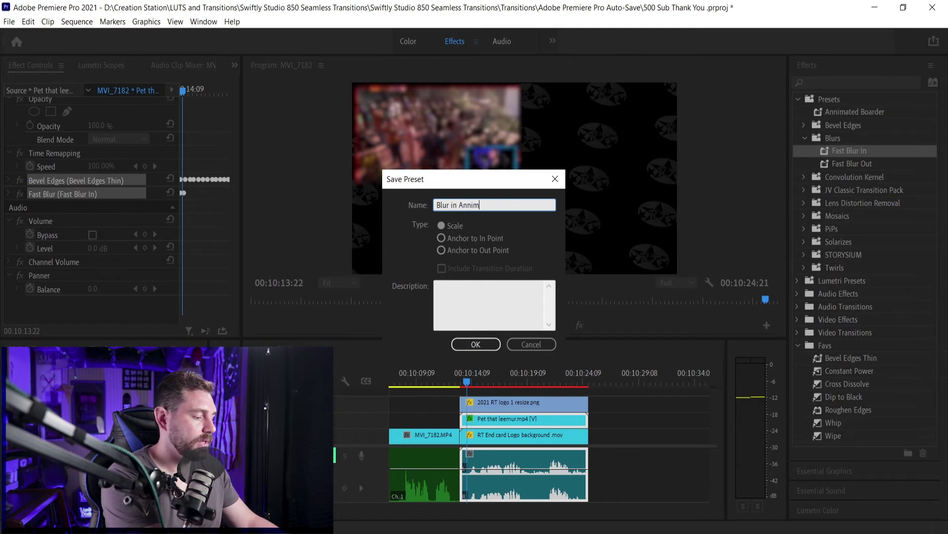
{"action": "type", "text": "ated boarder"}
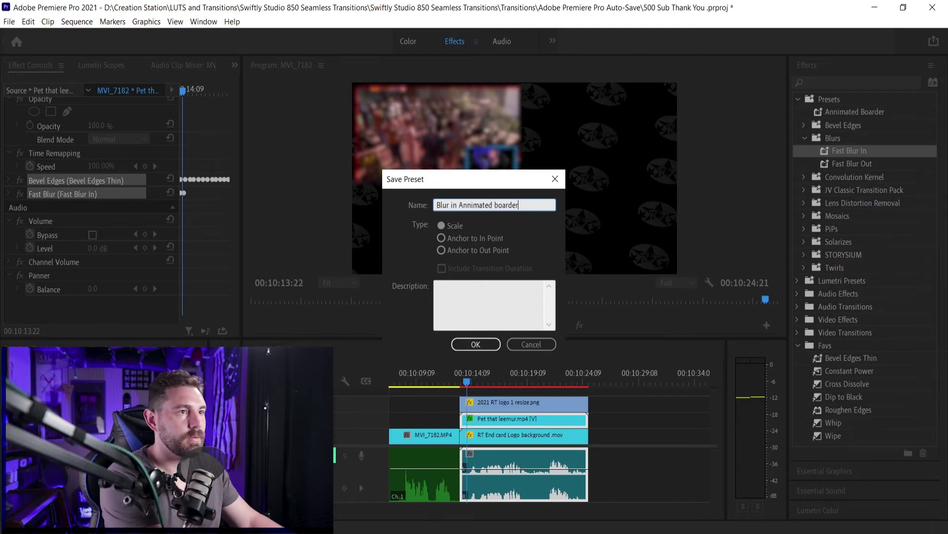
{"action": "key", "text": "Return"}
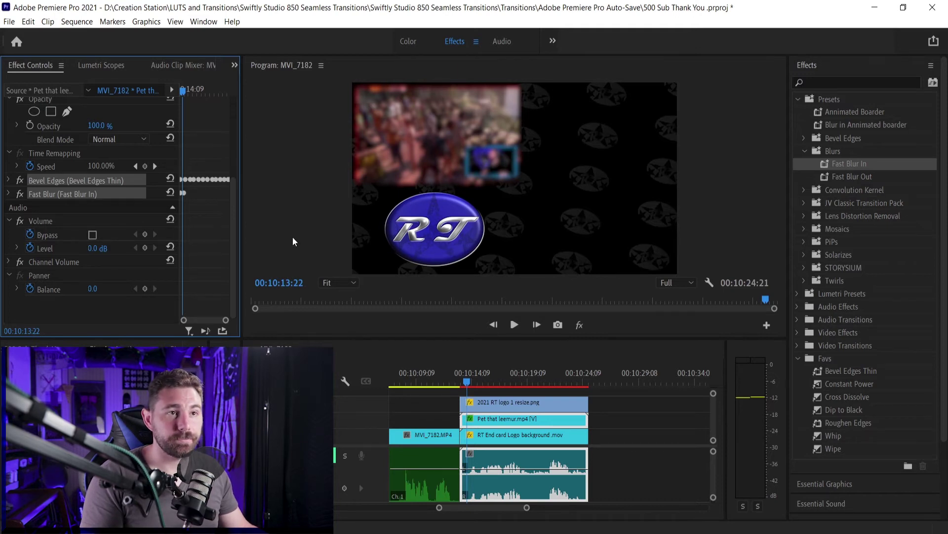
- Remove both effects from the Pet that leemur.mp4 clip and apply the Blur in Annimated boarder preset to it instead
{"action": "left_click", "coordinate": [804, 151]}
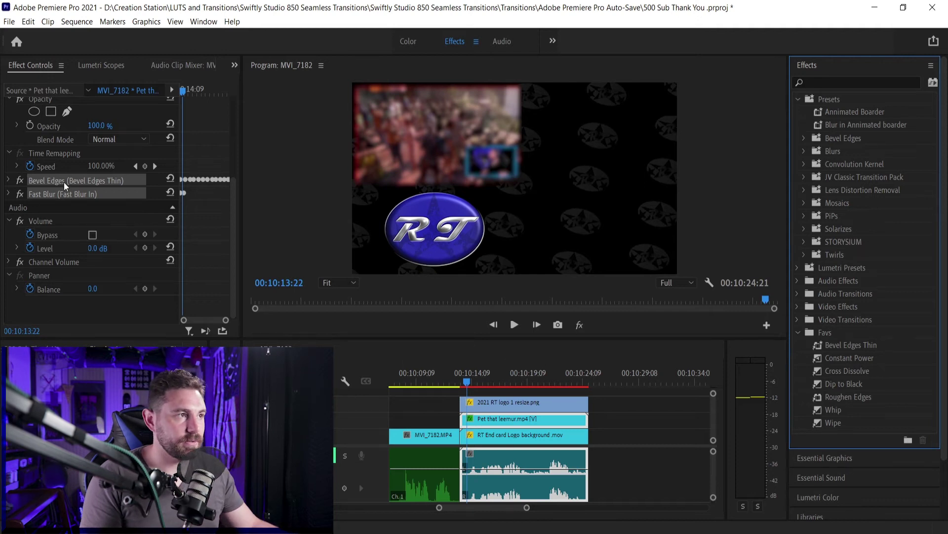
{"action": "key", "text": "Delete"}
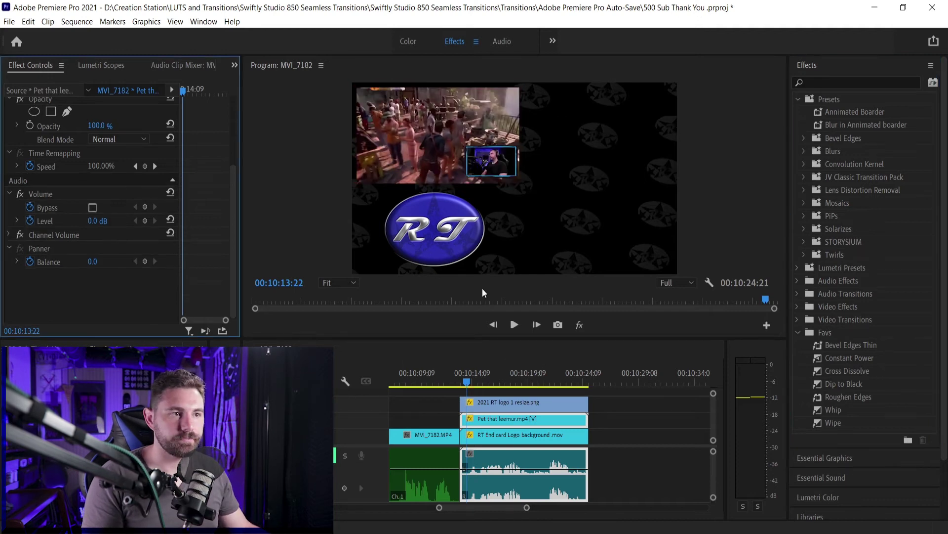
{"action": "left_click", "coordinate": [858, 125]}
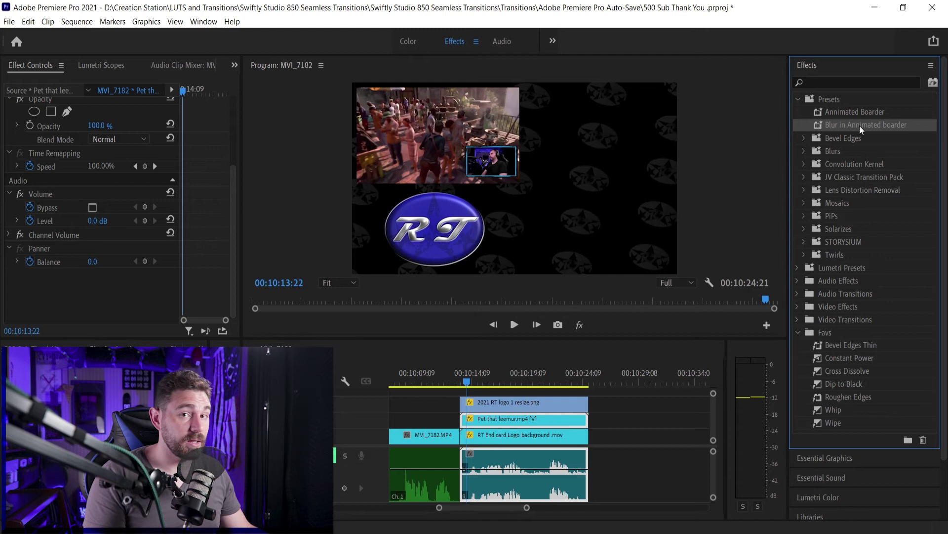
{"action": "left_click_drag", "start_coordinate": [860, 125], "coordinate": [500, 423]}
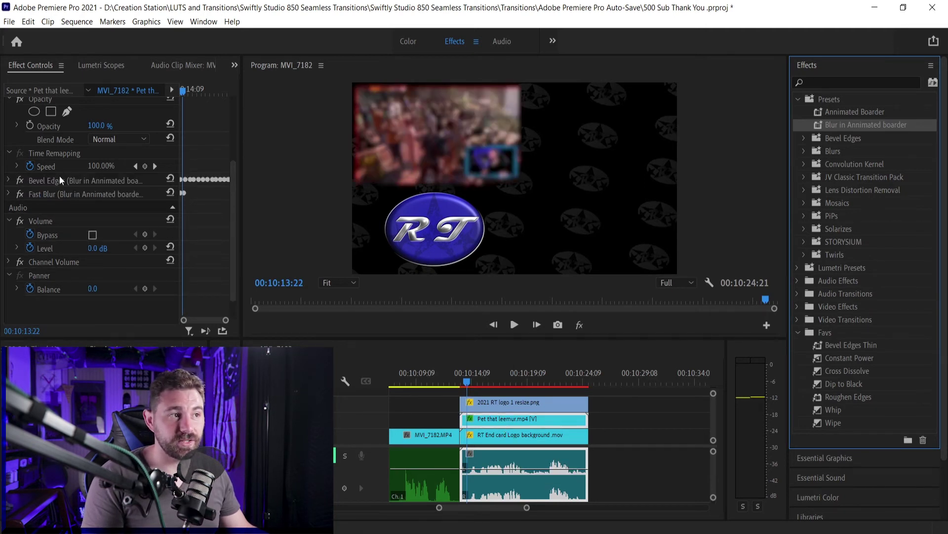
- Scrub through the start of the Pet that leemur.mp4 clip to check the blur-in against its effect keyframes
{"action": "key", "text": "Down"}
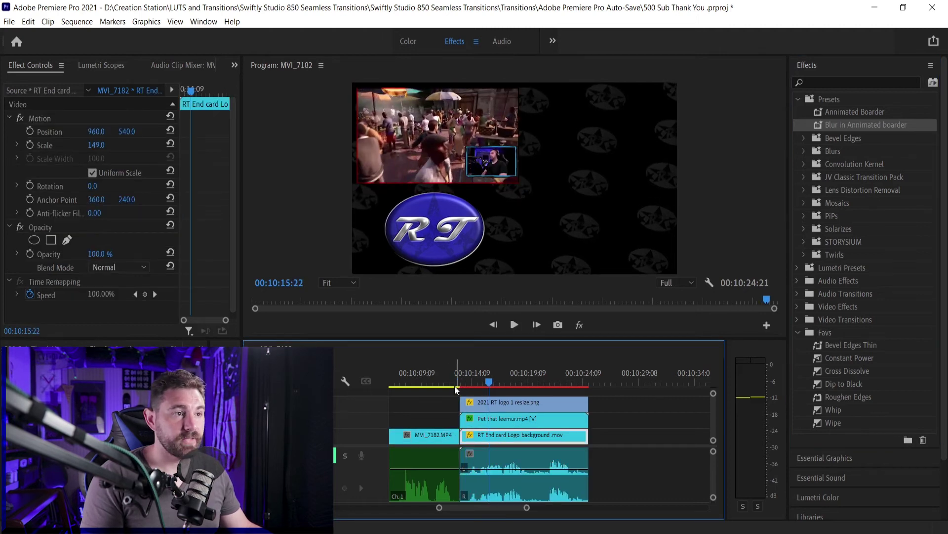
{"action": "left_click", "coordinate": [481, 379]}
{"action": "left_click_drag", "start_coordinate": [481, 378], "coordinate": [470, 377]}
{"action": "left_click", "coordinate": [481, 421]}
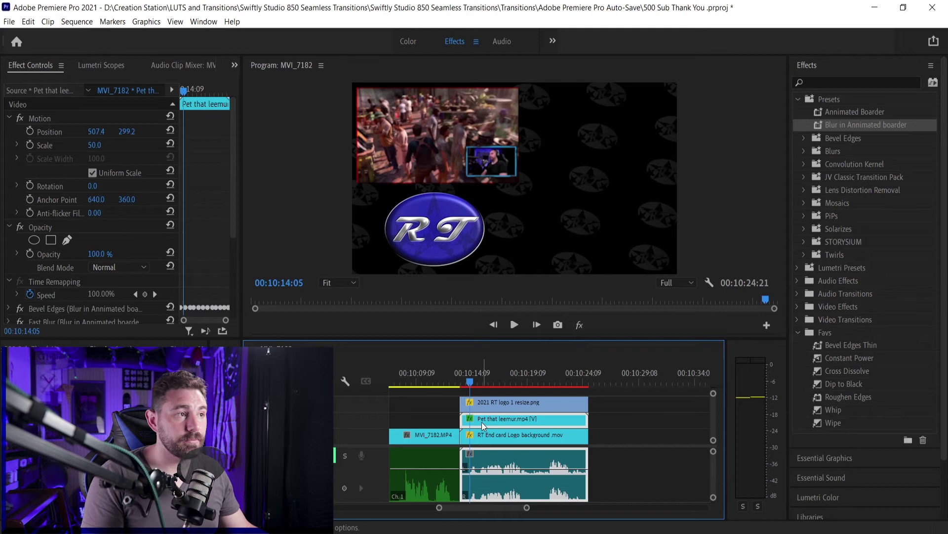
{"action": "left_click_drag", "start_coordinate": [234, 211], "coordinate": [237, 294]}
{"action": "scroll", "coordinate": [491, 453], "scroll_direction": "up", "scroll_amount": 5}
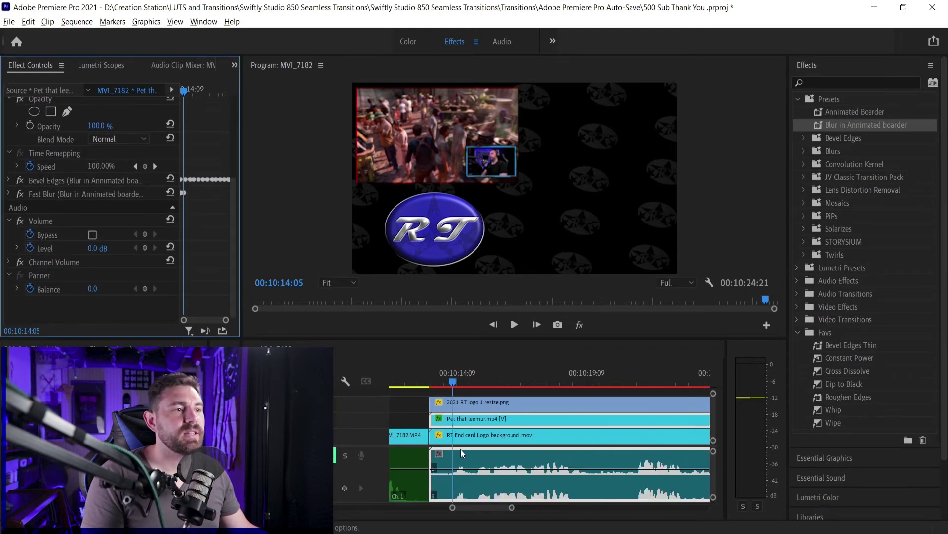
{"action": "left_click_drag", "start_coordinate": [460, 380], "coordinate": [497, 382]}
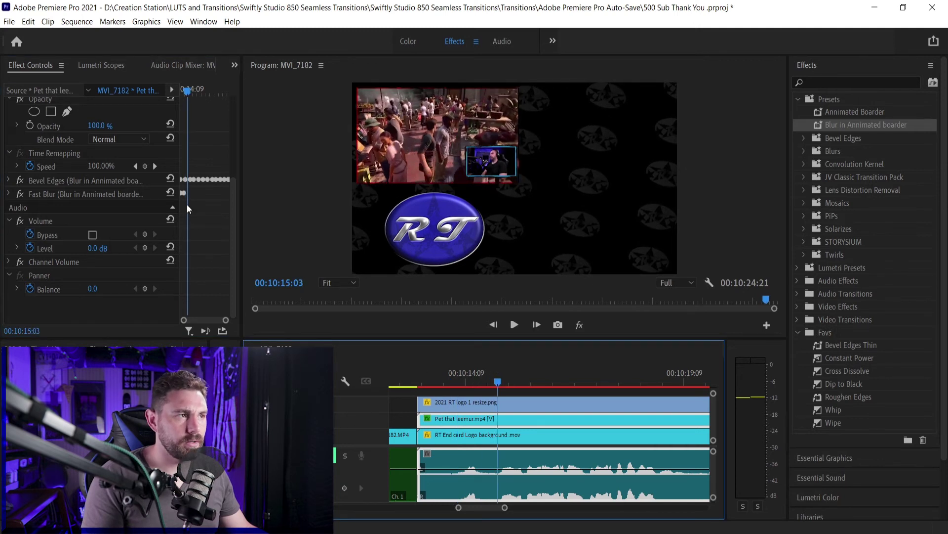
- Play the end card section to preview the combined blur-in and animated border
{"action": "scroll", "coordinate": [434, 382], "scroll_direction": "down", "scroll_amount": 3}
{"action": "key", "text": "space"}
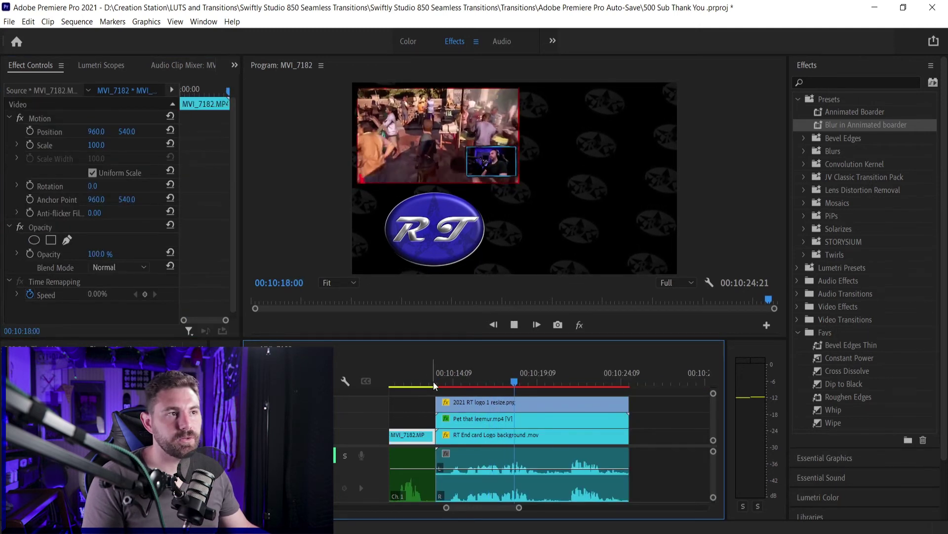
{"action": "key", "text": "d"}
{"action": "key", "text": "space"}
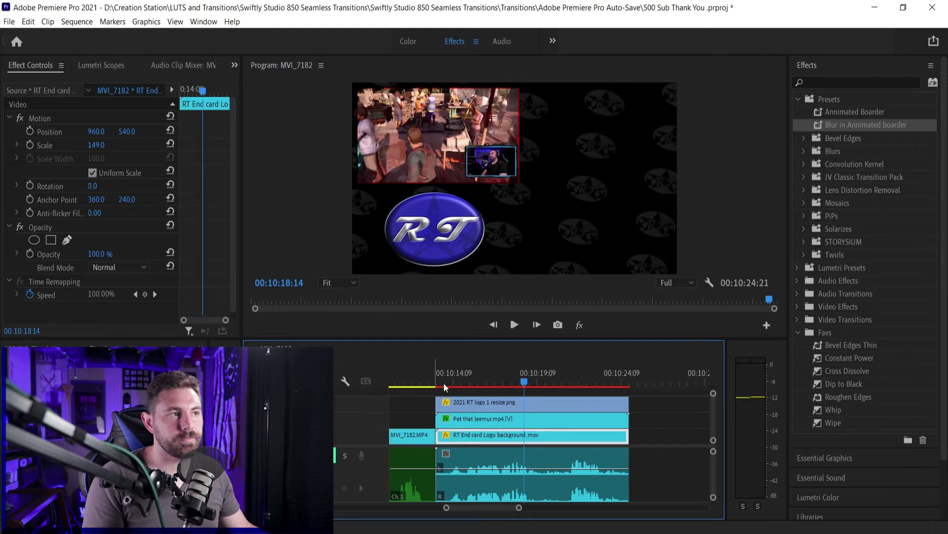
- Lengthen the blur-in on the Pet that leemur.mp4 clip by moving the final Fast Blur Blurriness keyframe toward the playhead, and collapse the effect
{"action": "left_click", "coordinate": [482, 420]}
{"action": "scroll", "coordinate": [479, 424], "scroll_direction": "down", "scroll_amount": 4}
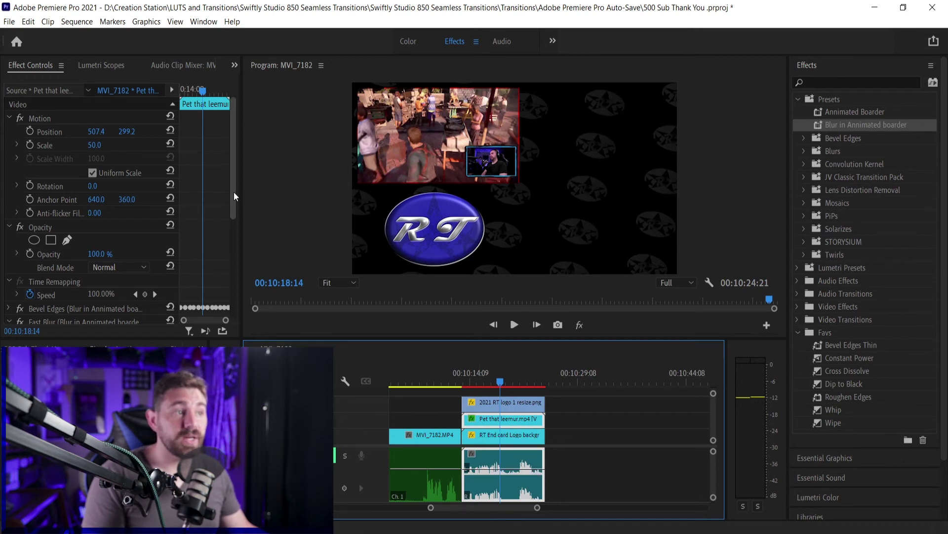
{"action": "left_click_drag", "start_coordinate": [233, 192], "coordinate": [245, 254]}
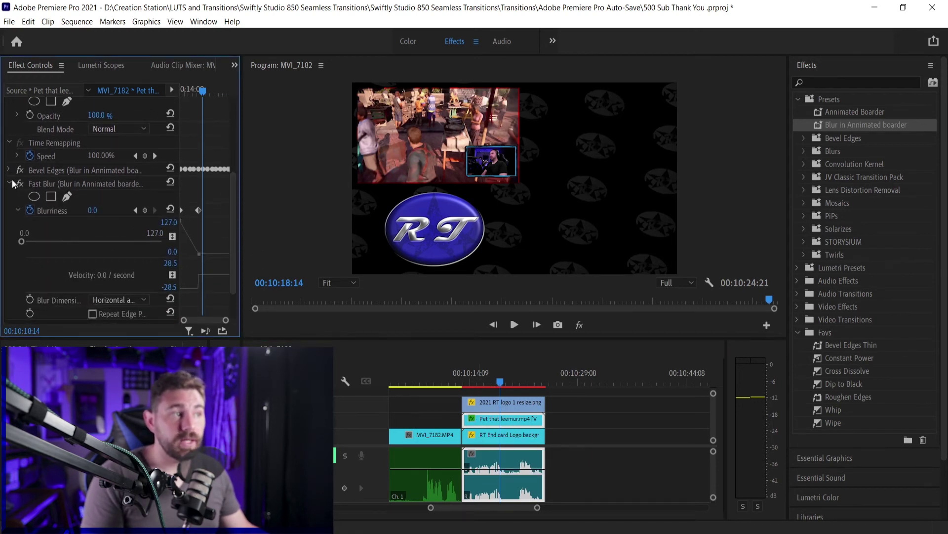
{"action": "left_click", "coordinate": [9, 190]}
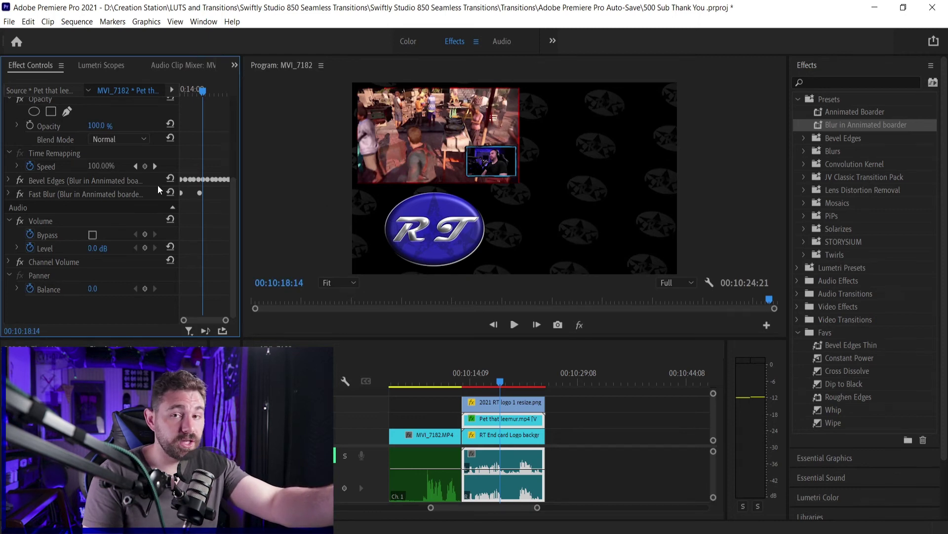
{"action": "left_click", "coordinate": [88, 181]}
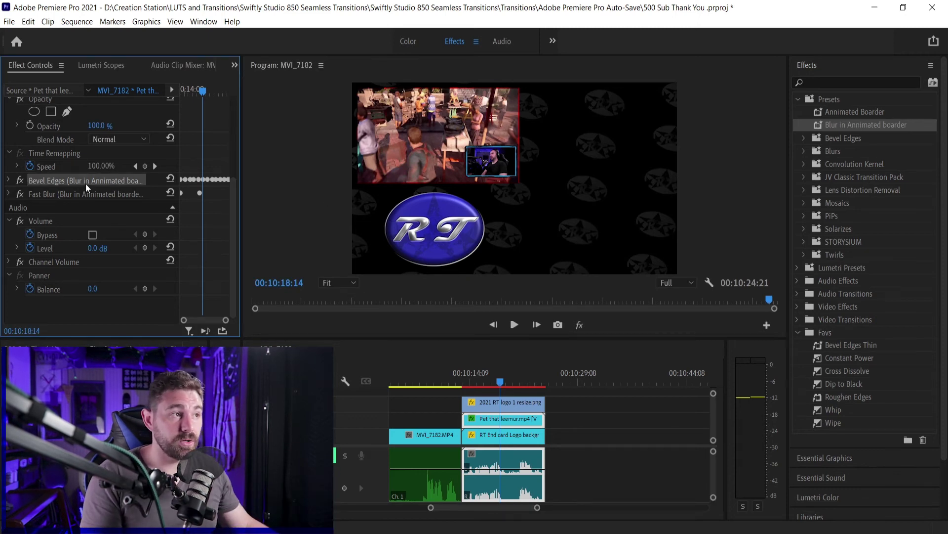
{"action": "left_click", "coordinate": [74, 195], "text": "shift"}
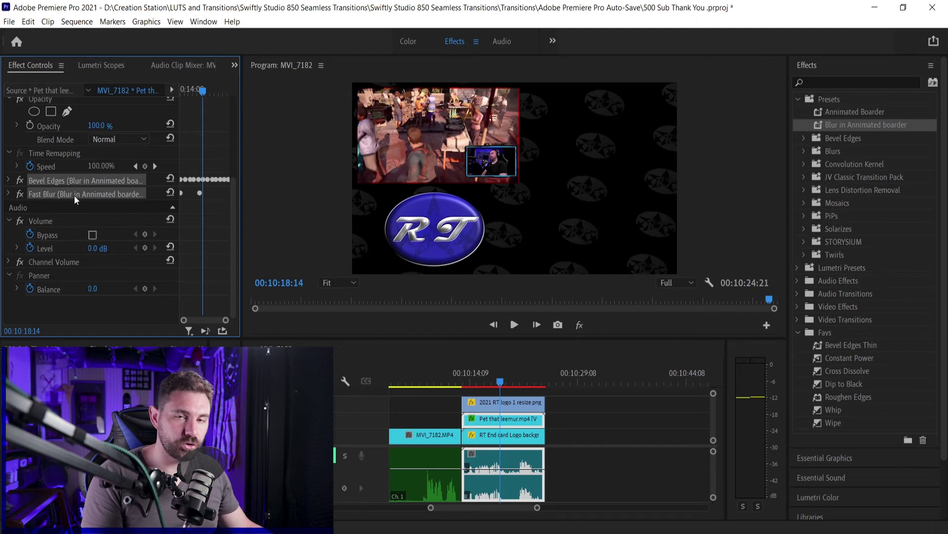
{"action": "right_click", "coordinate": [75, 195]}
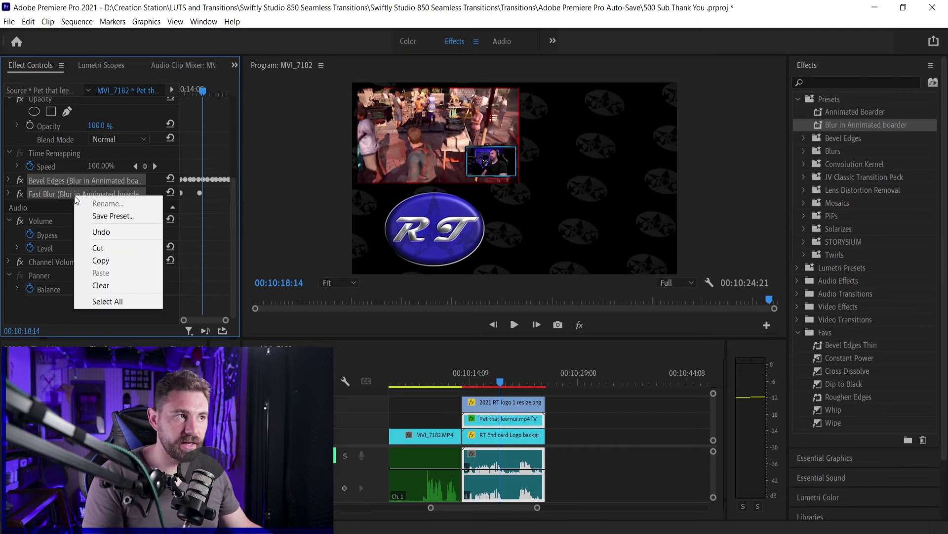
{"action": "left_click", "coordinate": [106, 215]}
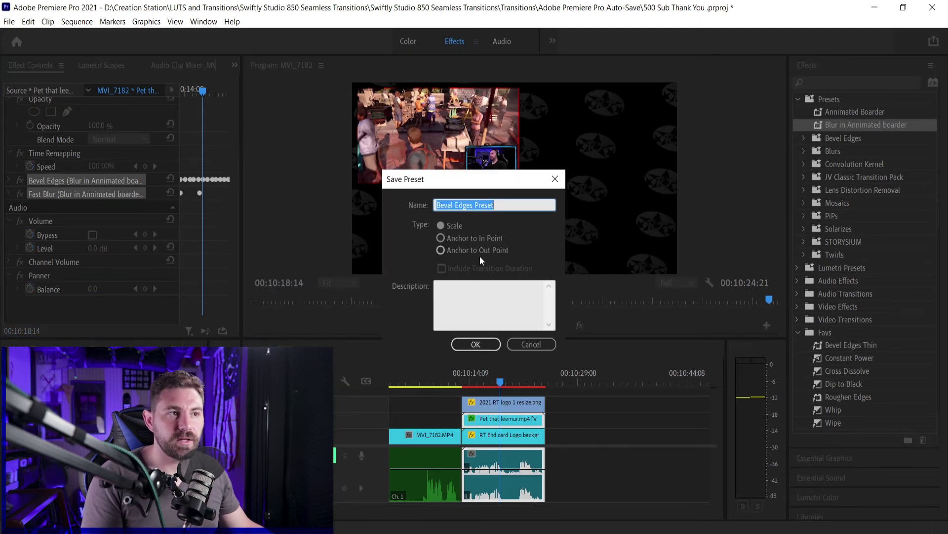
{"action": "left_click", "coordinate": [555, 179]}
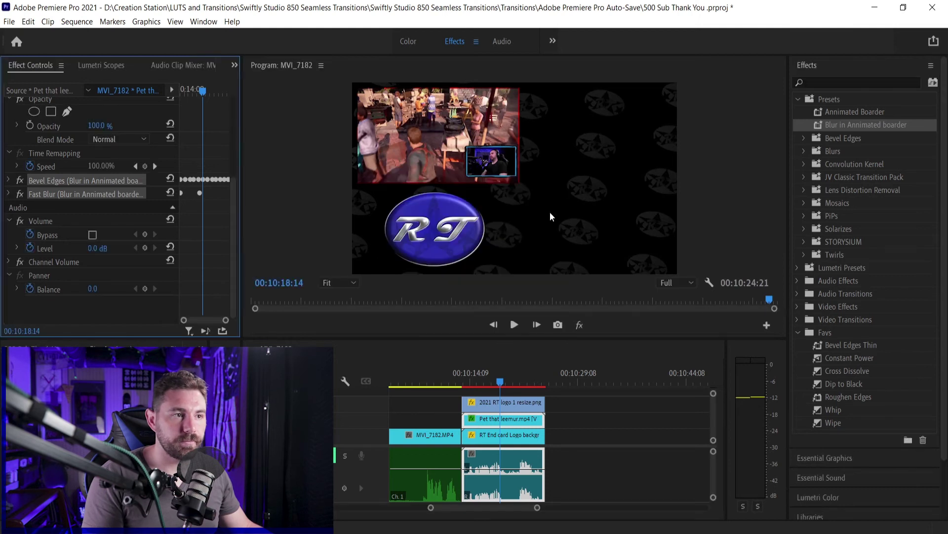